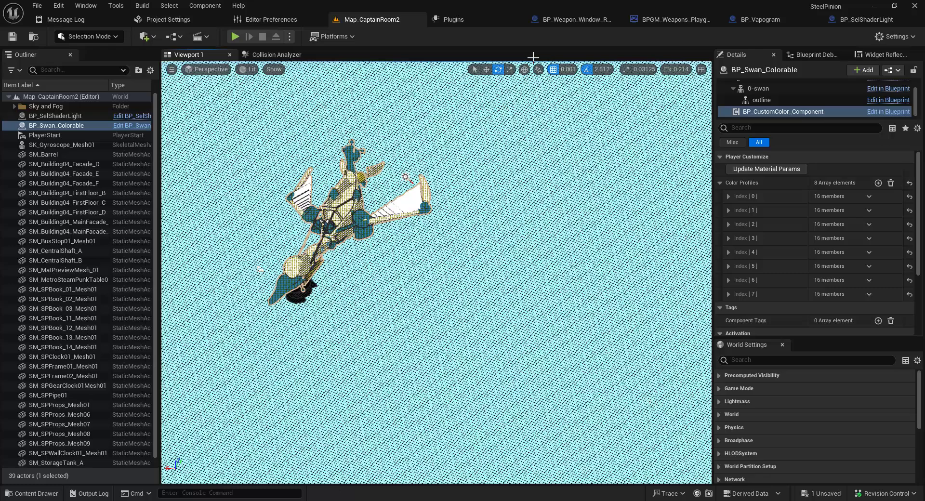
Browse the project content to the Goose3 folder under Developer > Ships.
key(ctrl+space)
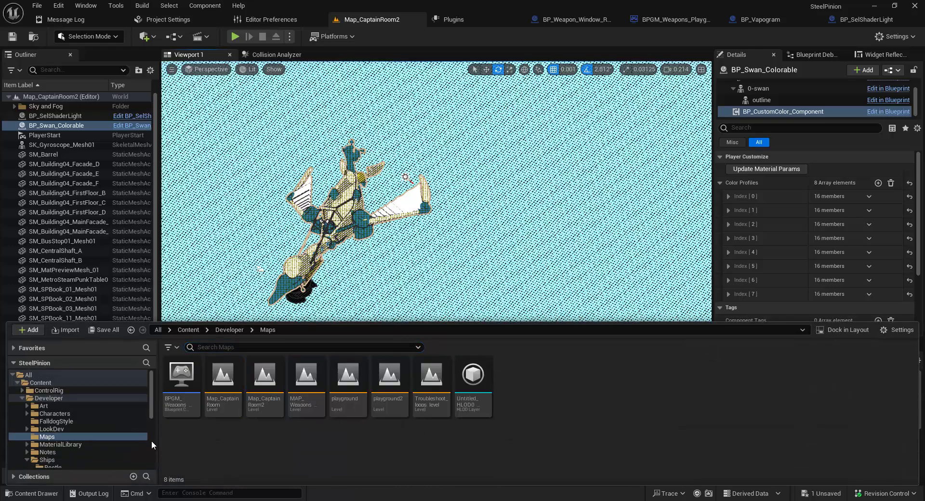
click(64, 407)
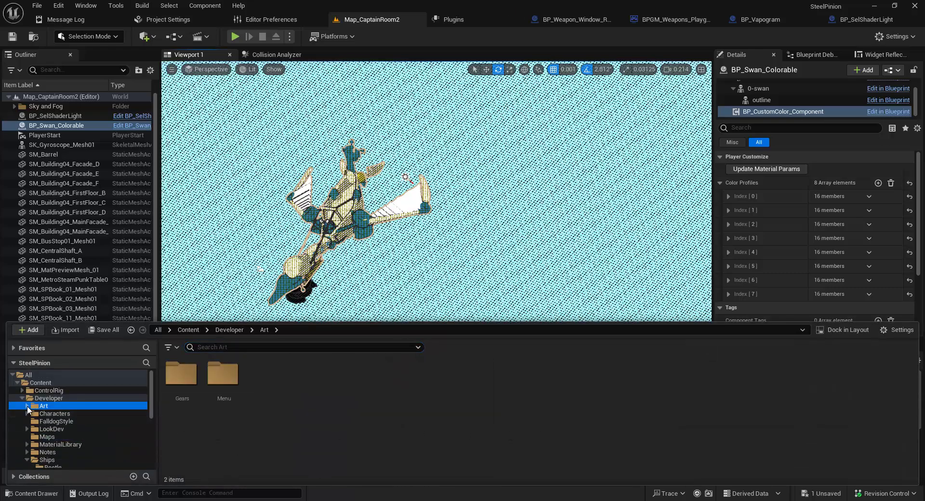
click(56, 461)
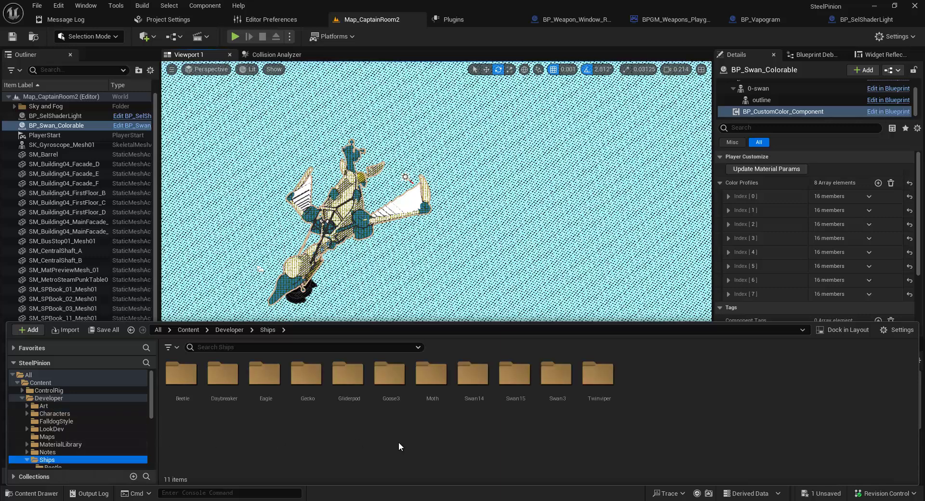
double_click(377, 409)
mouse_move(227, 413)
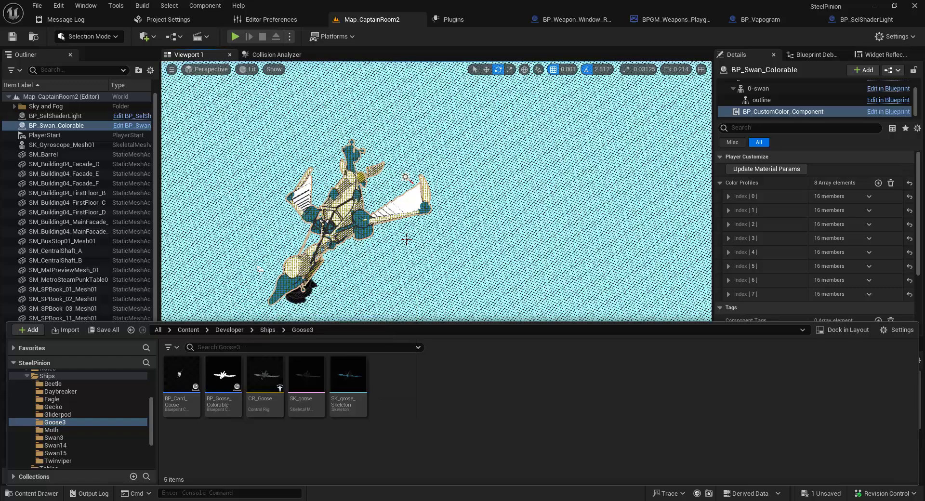
Place BP_Goose_Colorable in the level beside the swan at about X -2008, Y 634, Z -531.
drag(239, 388, 607, 293)
scroll(505, 261, down, 5)
key(w)
drag(589, 258, 564, 329)
right_drag(462, 318, 526, 323)
alt+drag(527, 323, 386, 243)
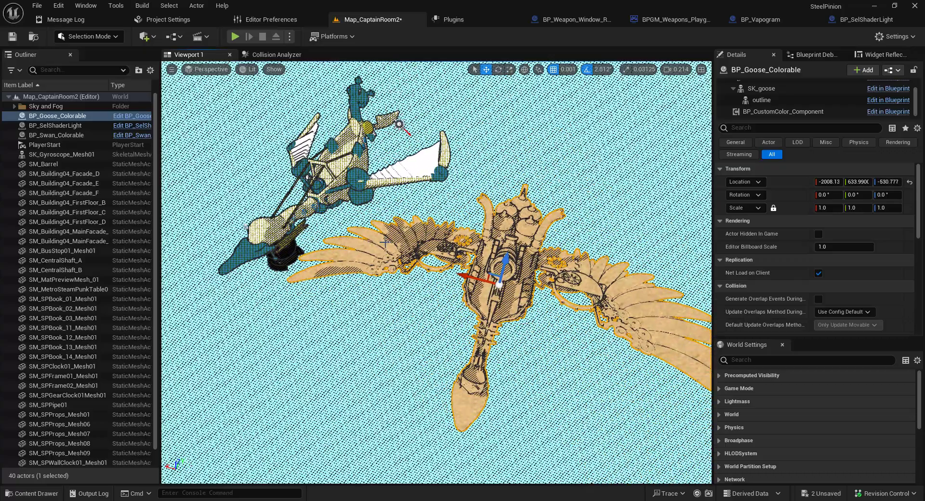
alt+drag(560, 323, 520, 325)
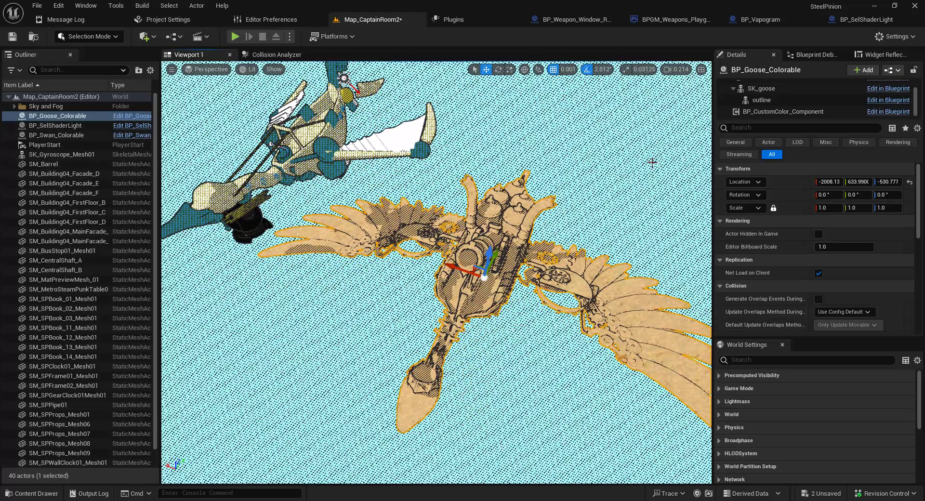
Enlarge the goose actor's component list and select its BP_CustomColor_Component.
scroll(804, 103, up, 2)
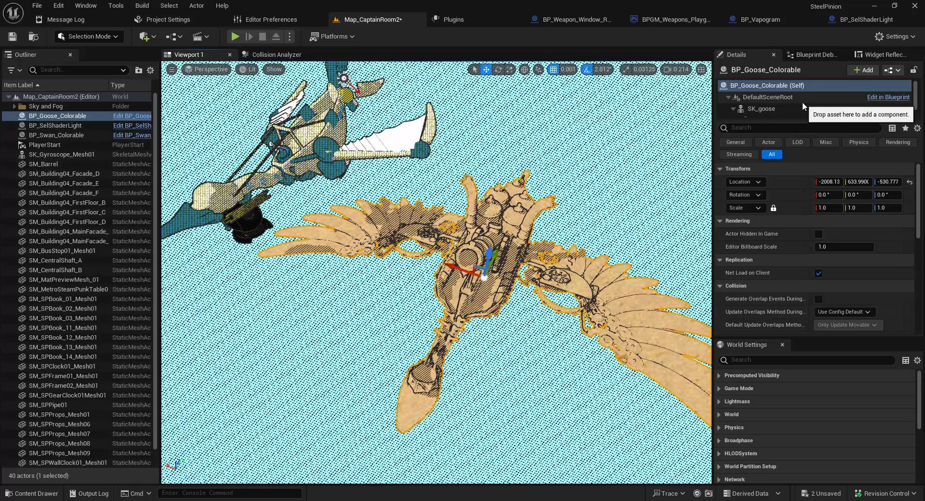
click(774, 94)
click(775, 87)
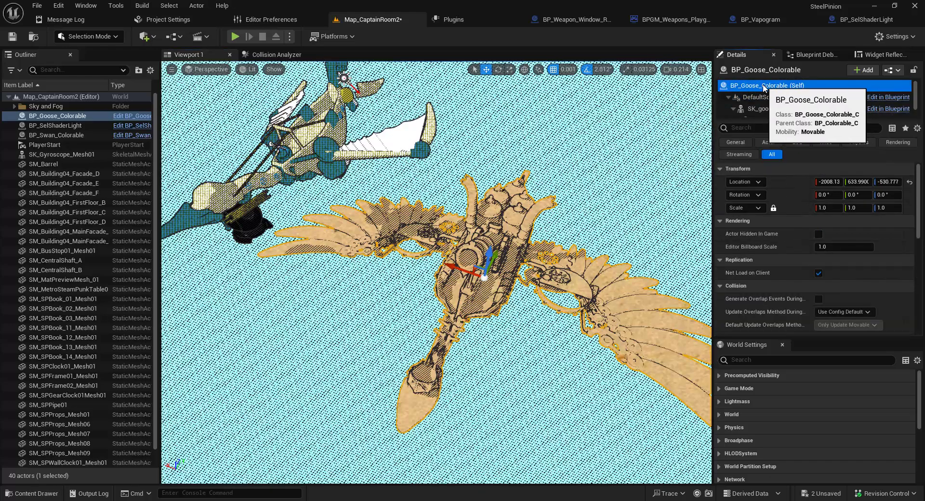
mouse_move(918, 202)
mouse_down()
mouse_move(918, 324)
mouse_move(917, 188)
mouse_up()
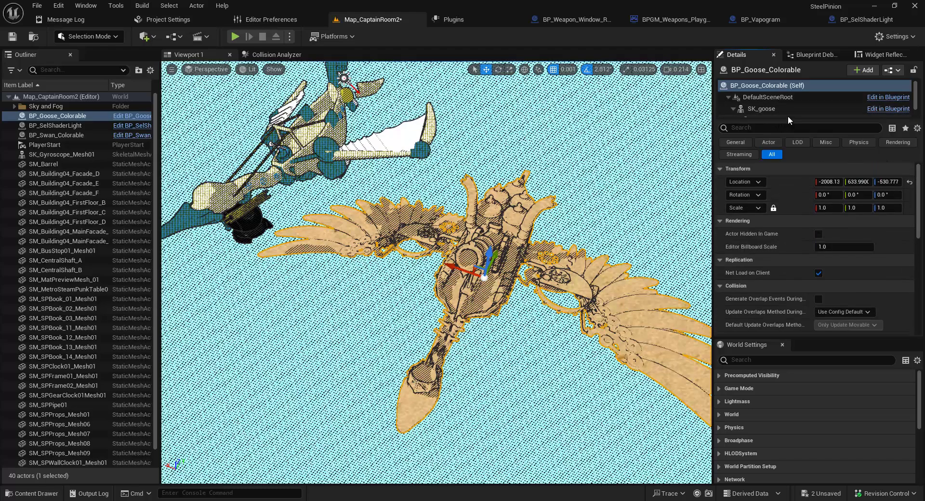
drag(788, 119, 787, 130)
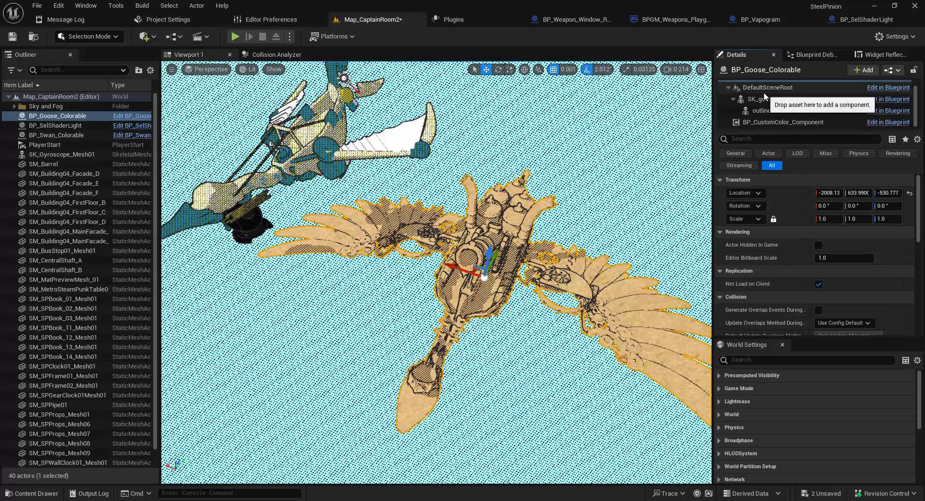
scroll(763, 92, down, 1)
click(767, 121)
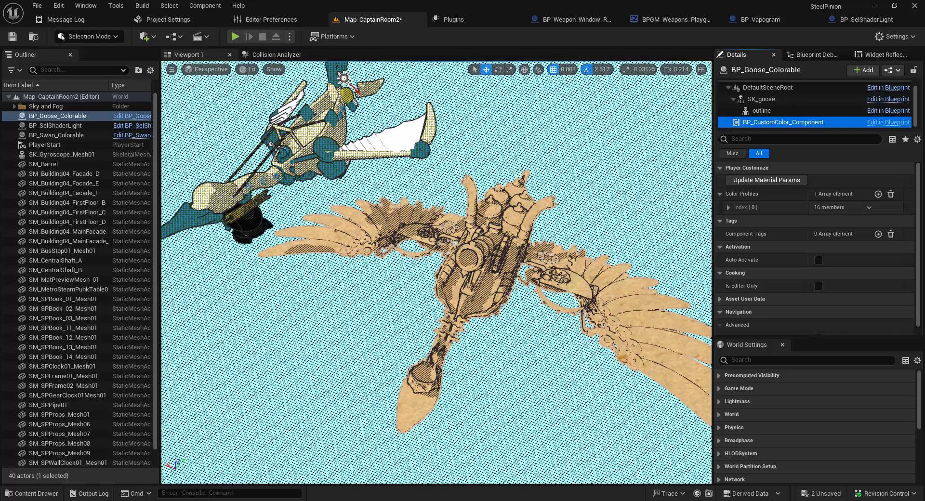
Switch to Notepad to review the [ColorThemes] section of EditorPerProjectUserSettings.ini and return to the Unreal level editor.
key(alt+Tab)
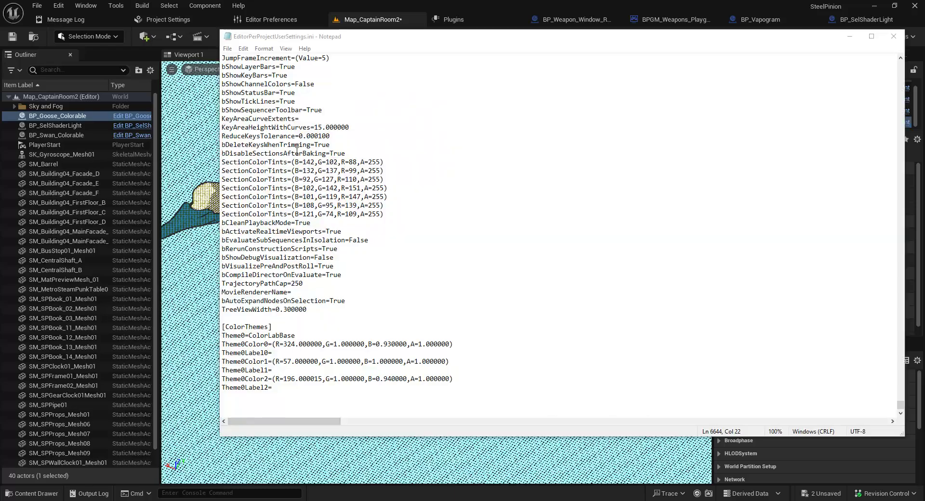
click(282, 41)
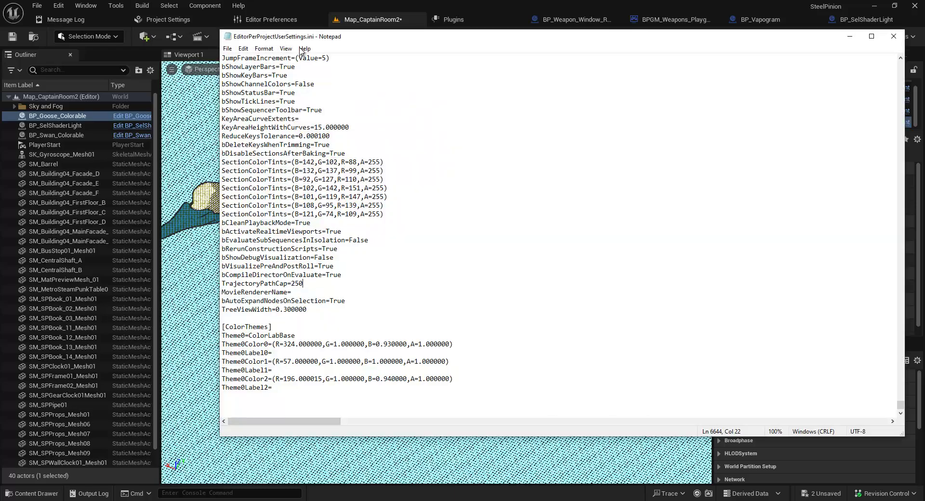
drag(282, 389, 222, 327)
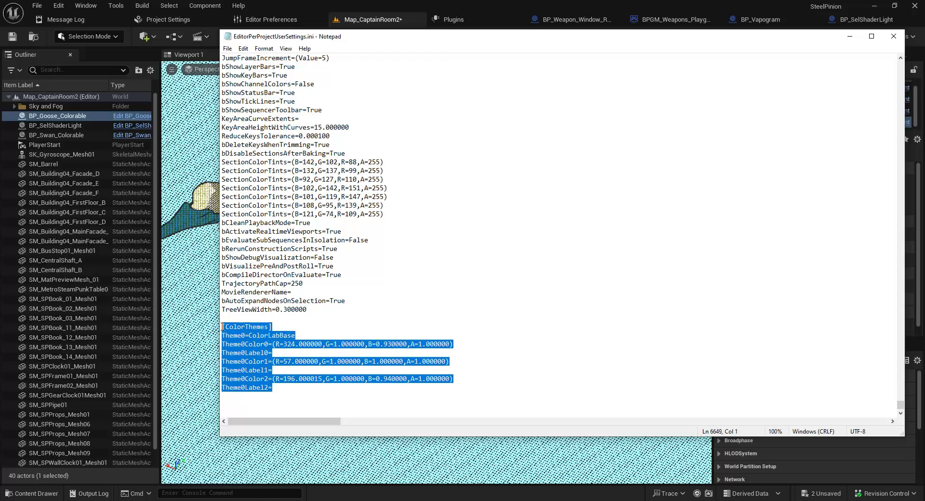
click(323, 318)
click(322, 6)
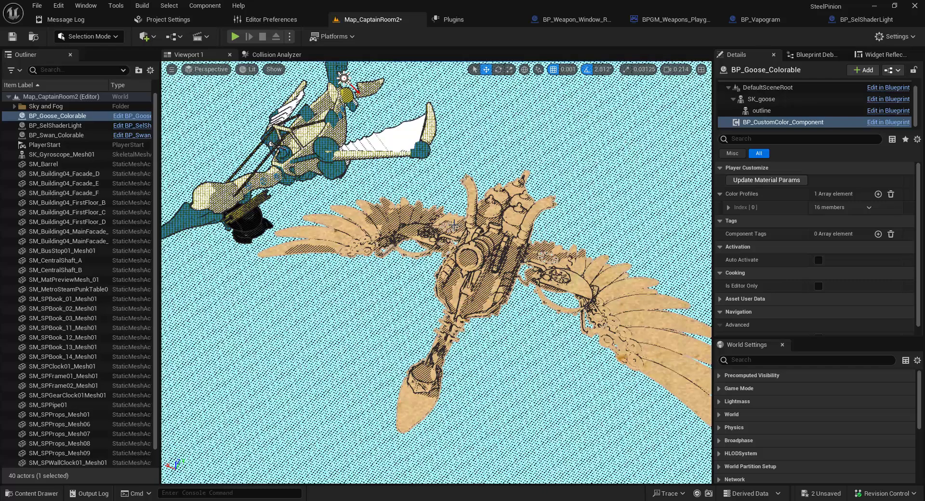
Expand the Index [0] color profile of the goose's BP_CustomColor_Component and examine its color ID settings.
click(783, 122)
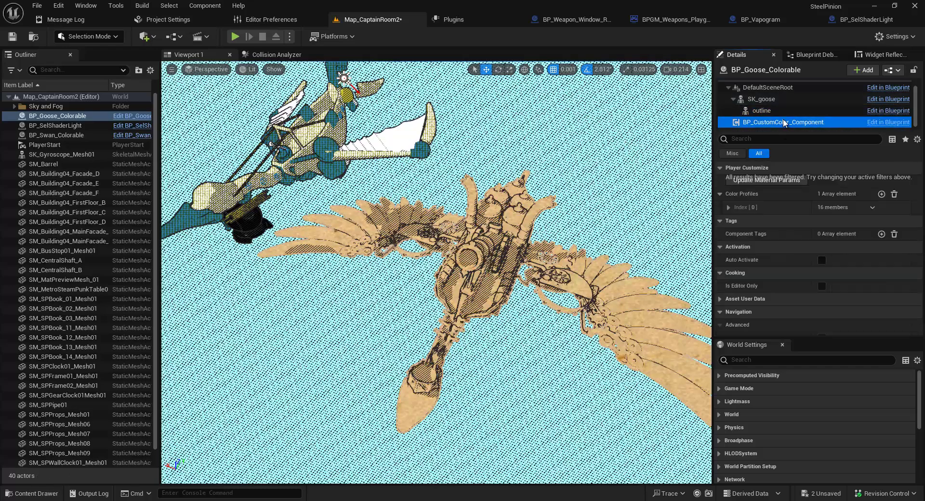
click(728, 207)
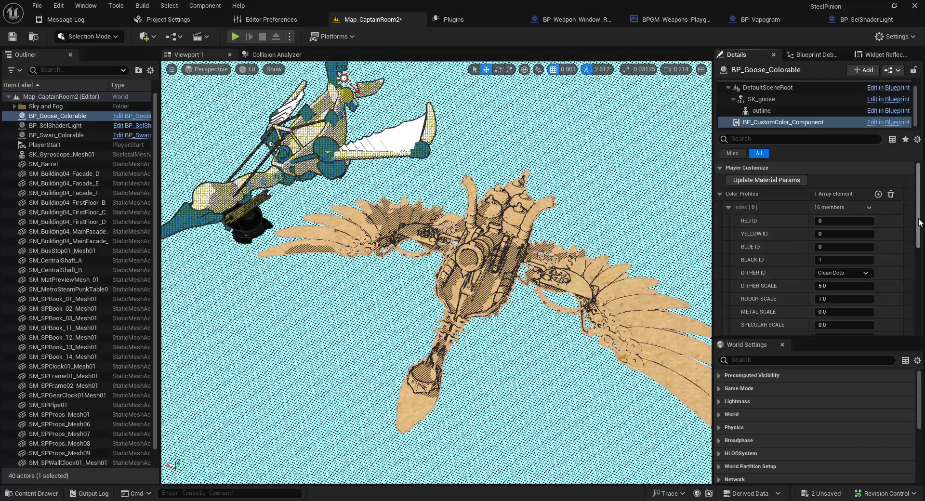
drag(917, 226, 917, 259)
scroll(834, 237, up, 3)
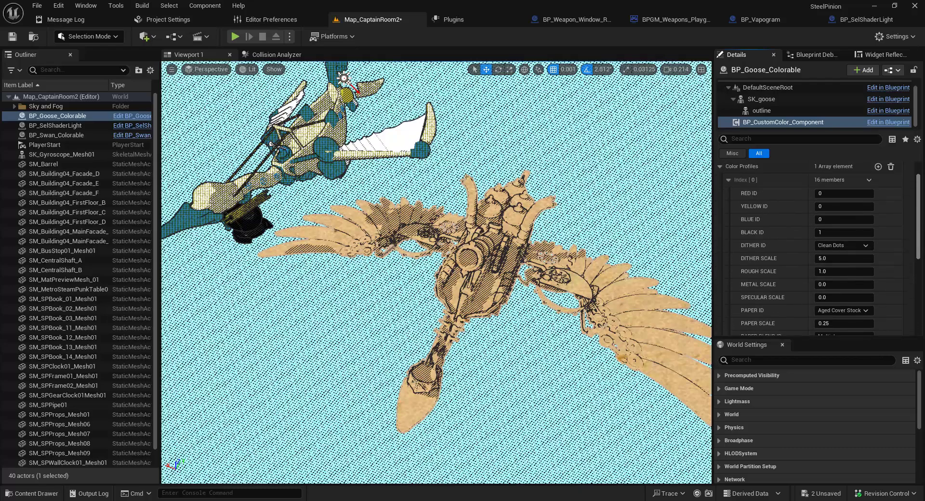
click(838, 238)
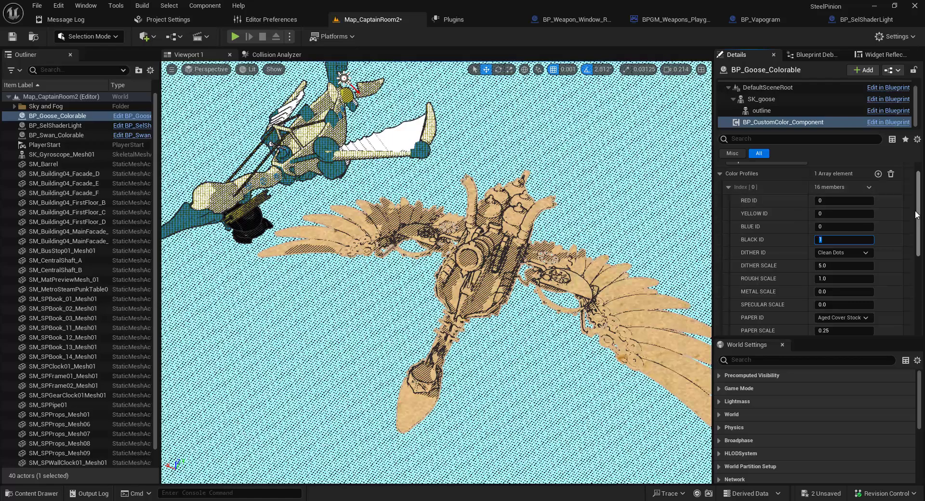
scroll(780, 197, down, 1)
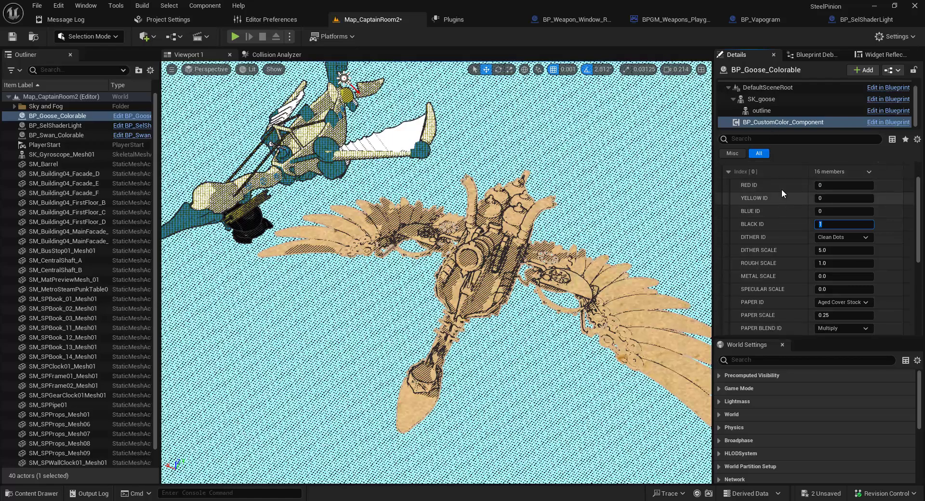
Set the RED ID of the goose's Index [0] color profile to 1 and update the material parameters.
click(769, 89)
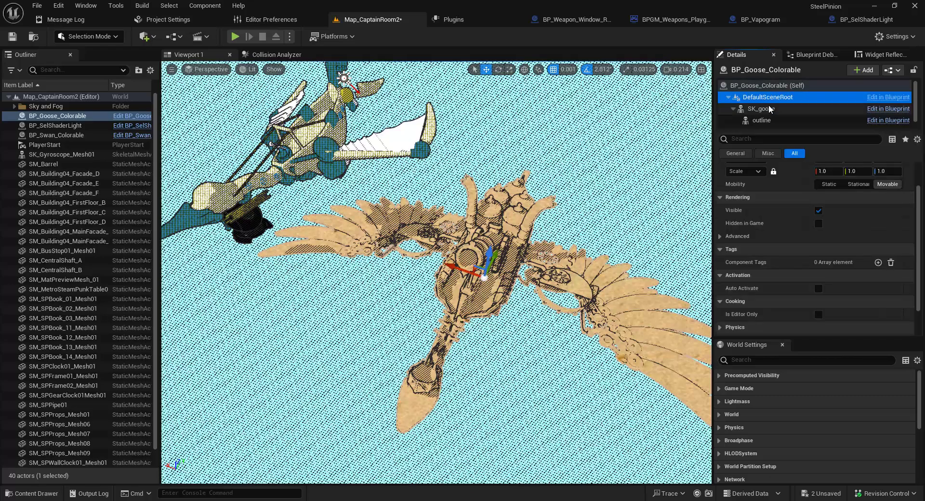
scroll(779, 110, down, 1)
click(778, 123)
scroll(824, 217, down, 1)
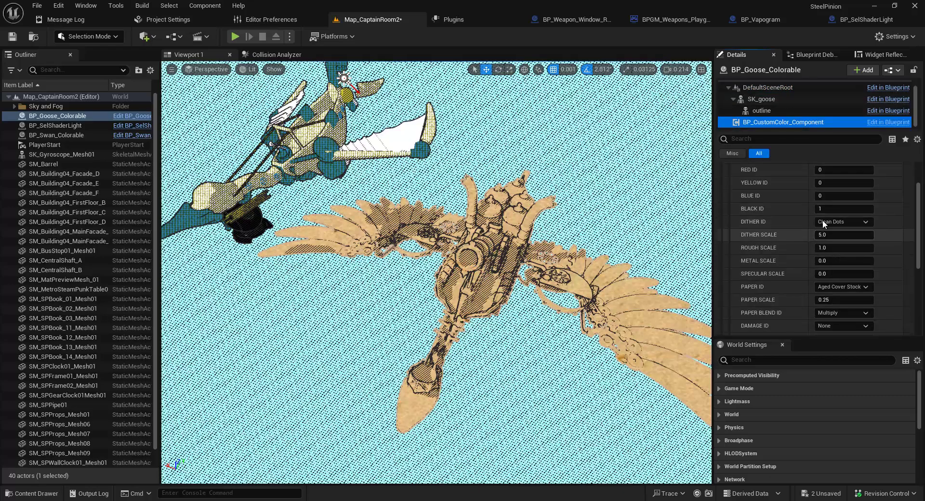
click(829, 184)
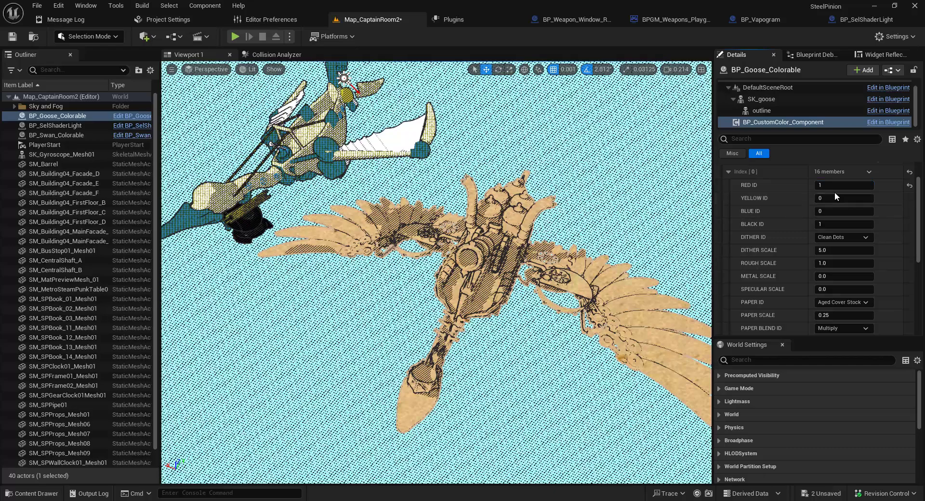
scroll(790, 191, up, 2)
click(763, 181)
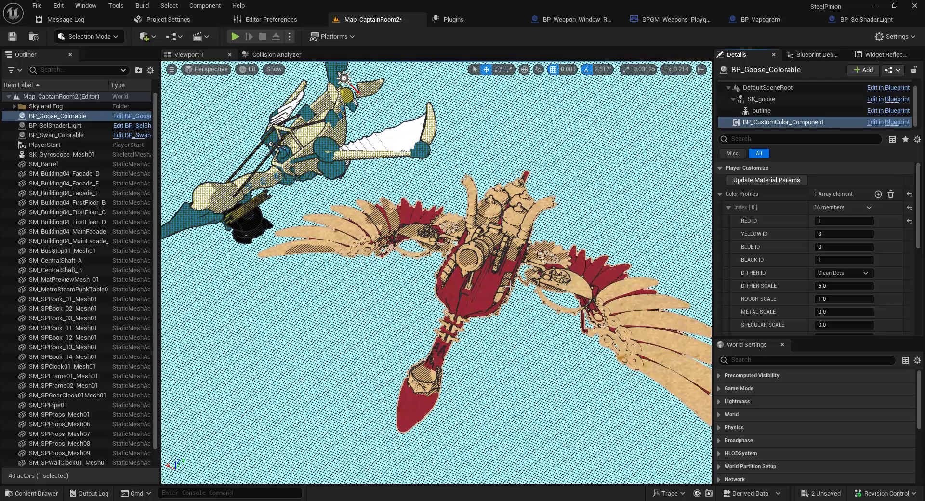
Set the YELLOW ID and BLUE ID of the Index [0] profile to 1, updating the material parameters after each.
click(729, 208)
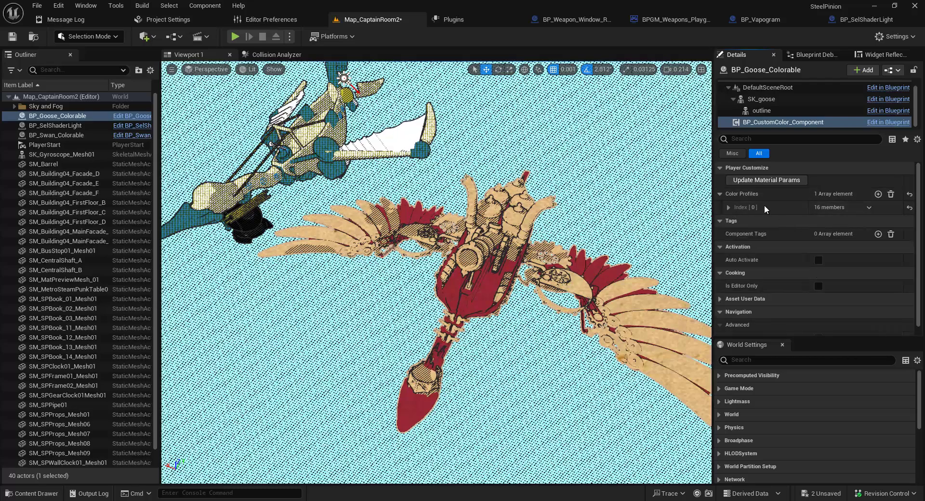
click(727, 207)
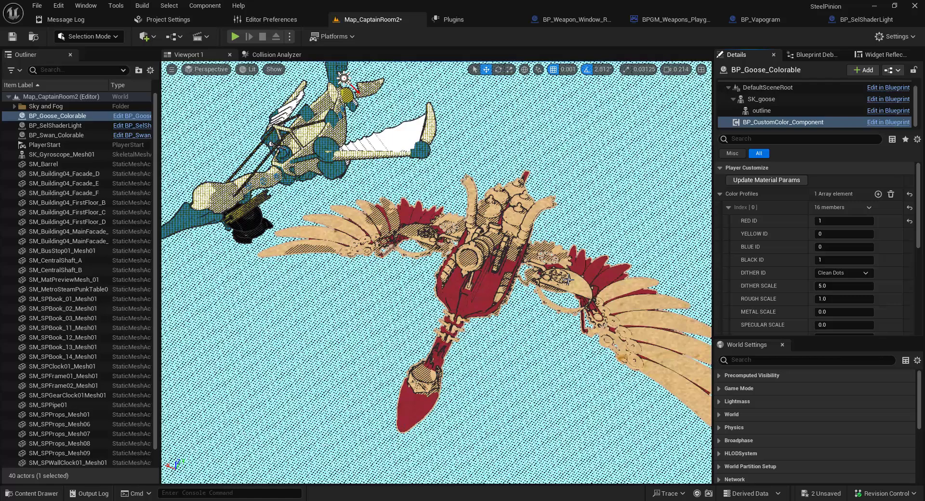
drag(822, 232, 830, 232)
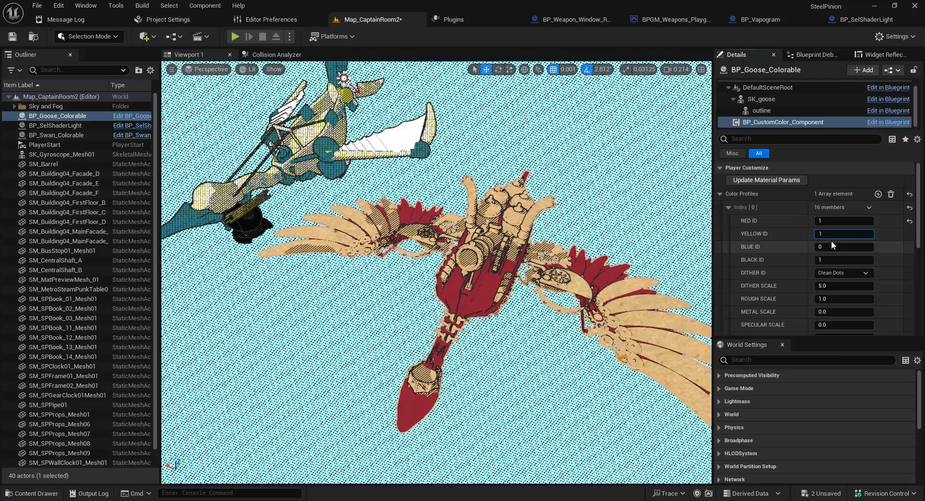
click(782, 181)
click(837, 260)
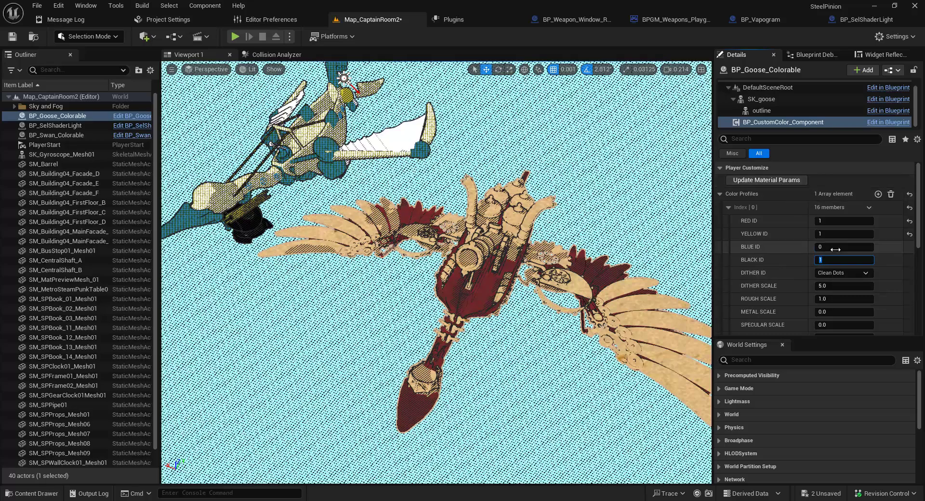
text(1)
click(775, 180)
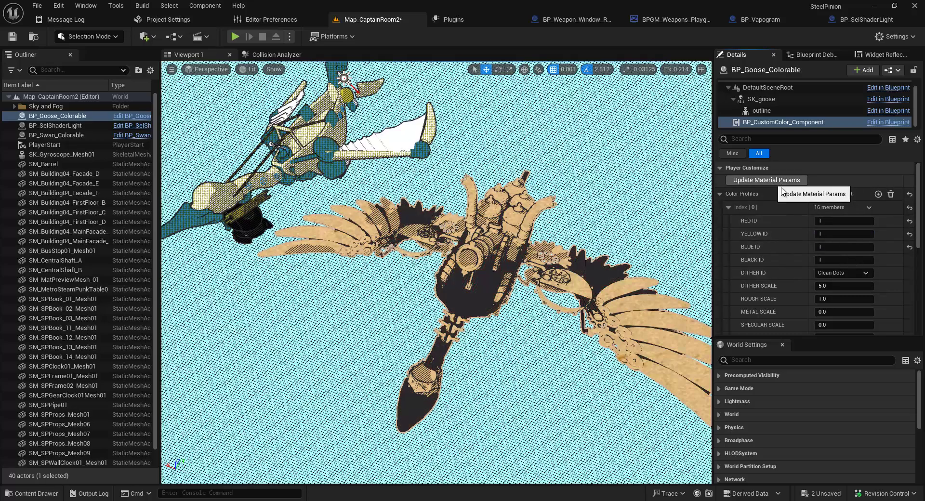
Set the BLUE ID of the Index [0] profile to 3 and update the material parameters.
click(832, 246)
text(34)
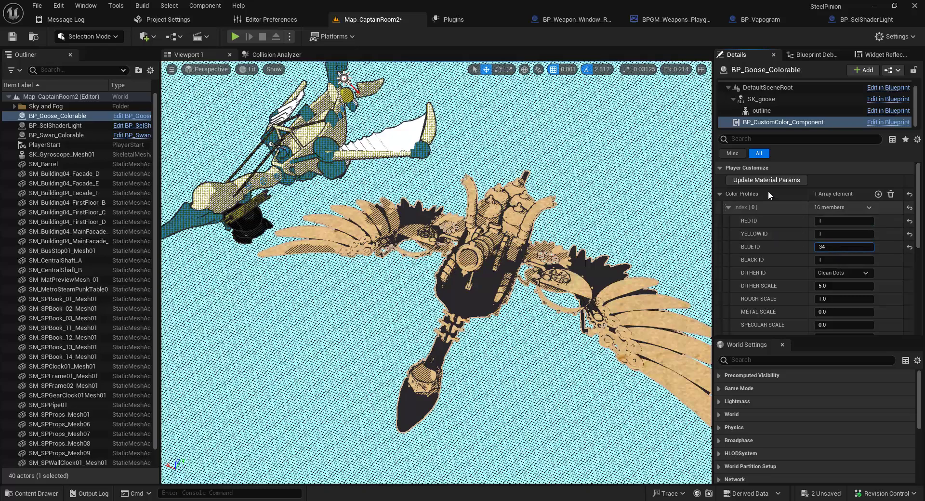
click(774, 180)
click(775, 180)
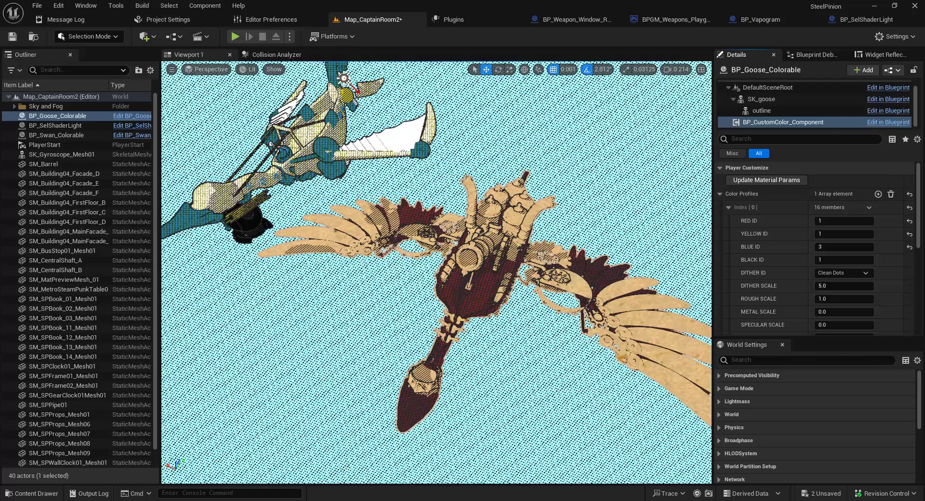
Switch to Houdini and examine the goose model and the group of parallel split, boolean and group branches in its node network.
key(alt+Tab)
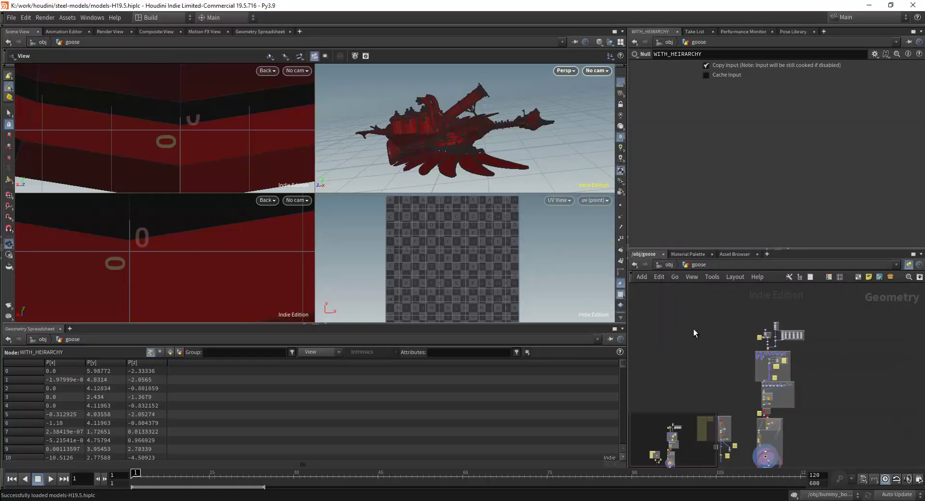
drag(452, 118, 472, 139)
scroll(821, 345, up, 4)
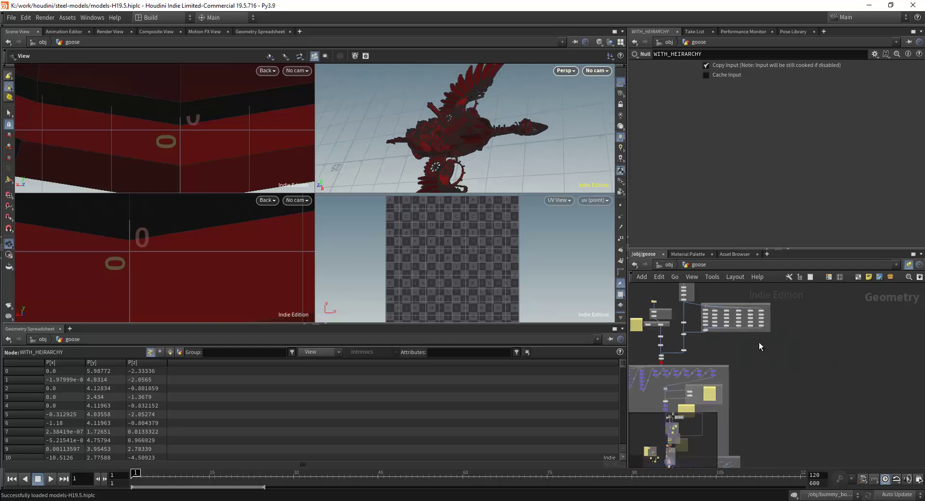
middle_drag(744, 348, 801, 383)
scroll(783, 361, up, 3)
scroll(759, 346, down, 2)
scroll(744, 318, up, 5)
mouse_move(744, 318)
middle_down()
mouse_move(812, 358)
mouse_move(783, 387)
mouse_move(769, 340)
mouse_move(745, 313)
middle_up()
scroll(783, 388, up, 2)
scroll(811, 382, down, 2)
scroll(787, 337, down, 3)
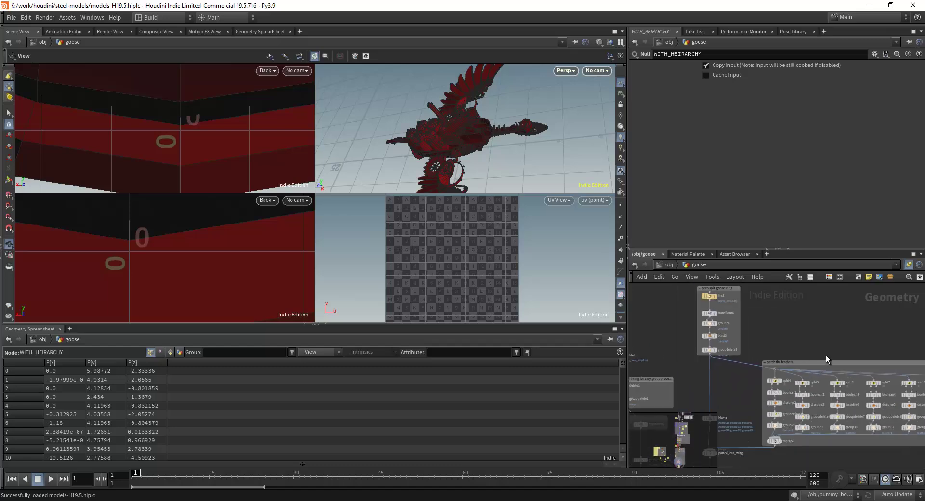
middle_drag(826, 355, 747, 313)
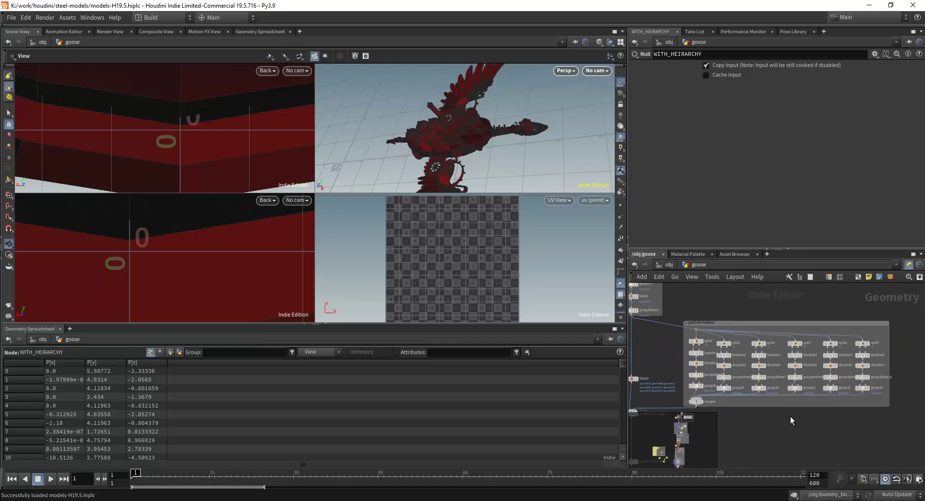
Examine the node network from the parallel split branches to model_prepped and the physics/animation grouping section for the skeleton.
middle_drag(773, 415, 801, 392)
scroll(800, 394, down, 2)
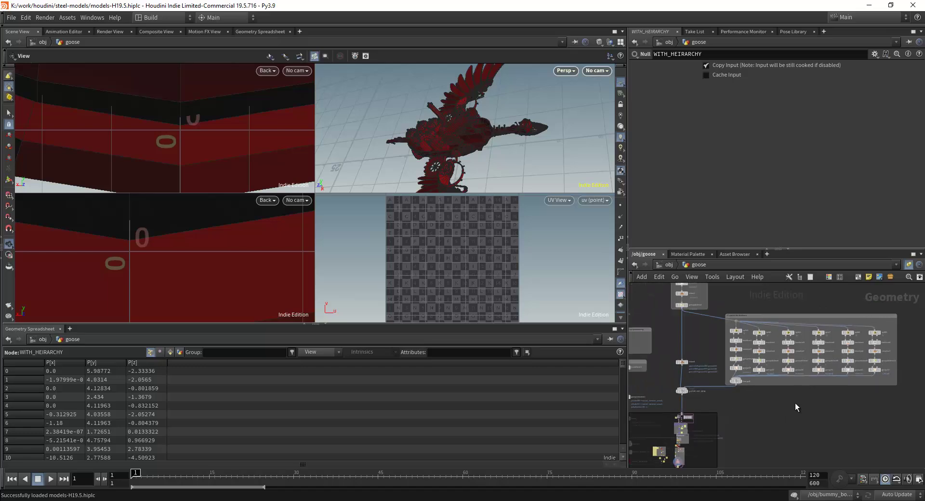
middle_drag(765, 418, 756, 366)
scroll(761, 362, up, 3)
scroll(818, 374, down, 2)
middle_drag(821, 371, 913, 313)
right_drag(819, 346, 837, 361)
scroll(837, 362, up, 1)
middle_drag(830, 331, 822, 305)
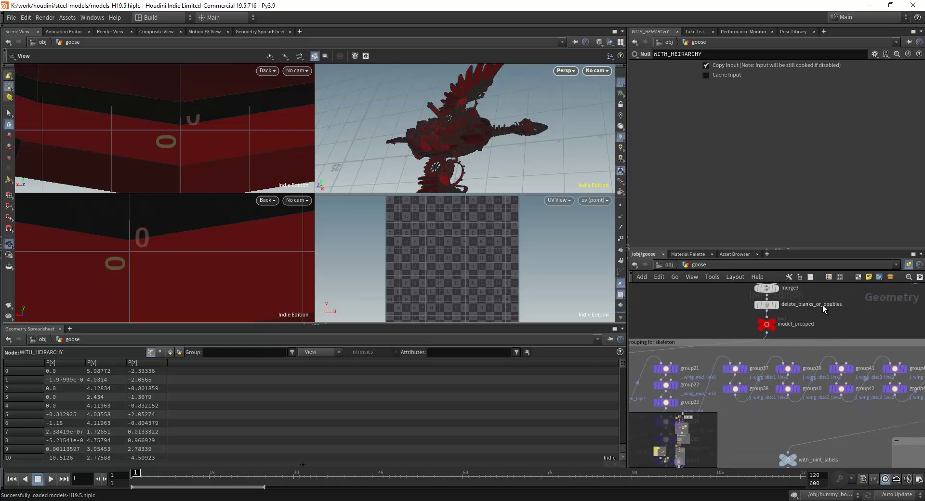
scroll(732, 330, down, 2)
middle_drag(689, 359, 725, 337)
scroll(725, 337, up, 2)
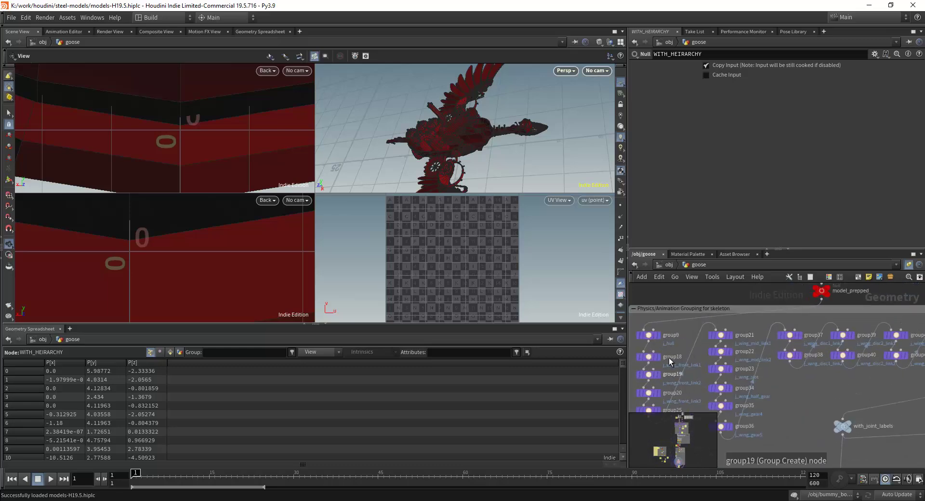
scroll(776, 383, down, 2)
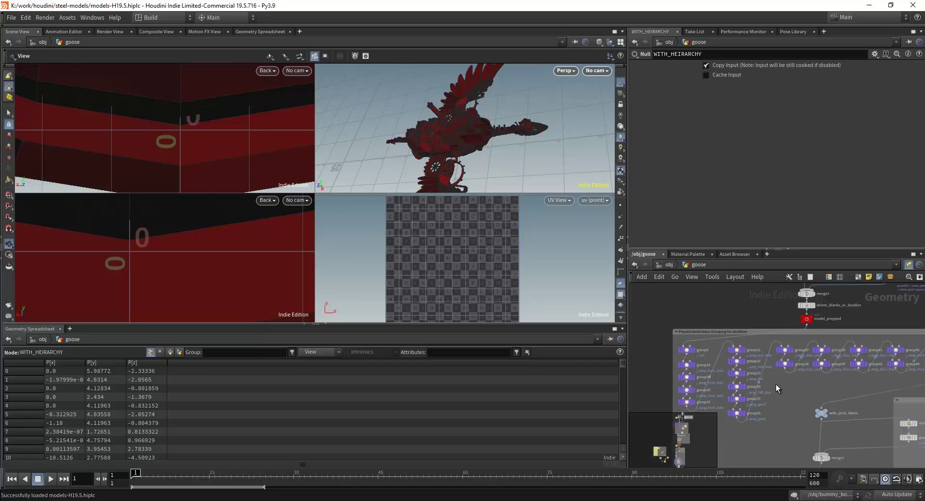
Examine the joint group chain below merge1 and the sticky note about joint assignment and the skeleton hierarchy.
middle_drag(788, 398, 689, 328)
scroll(767, 339, down, 1)
middle_drag(752, 372, 756, 307)
scroll(760, 348, up, 2)
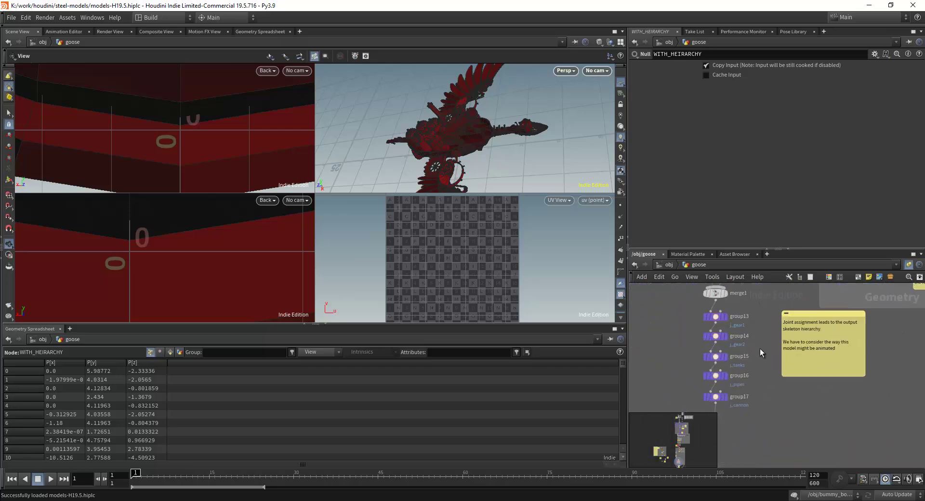
scroll(746, 345, down, 1)
middle_drag(755, 397, 746, 304)
scroll(752, 354, down, 1)
scroll(745, 365, up, 2)
scroll(745, 365, down, 2)
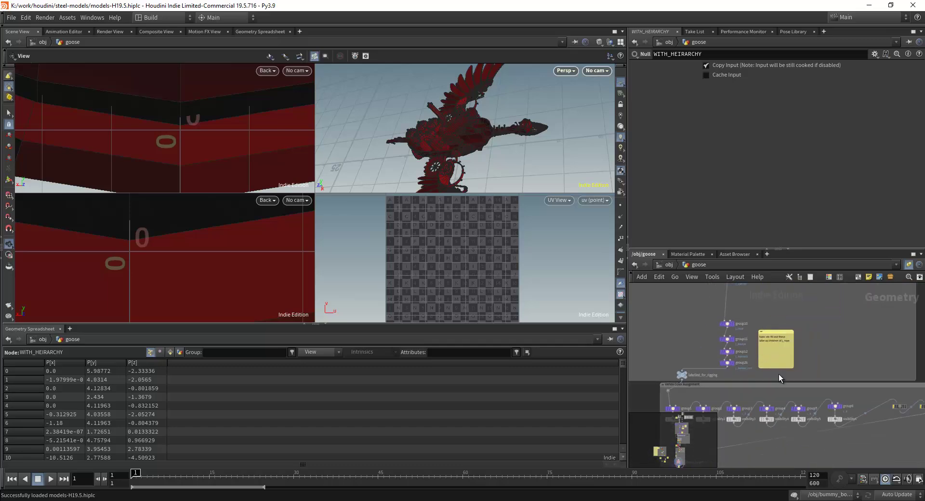
Select the group1 node in the Vertex Color Assignment section and display its result in the viewports.
middle_drag(779, 373, 816, 293)
scroll(783, 335, up, 3)
middle_drag(696, 355, 746, 359)
scroll(746, 359, down, 1)
scroll(701, 361, up, 1)
click(658, 327)
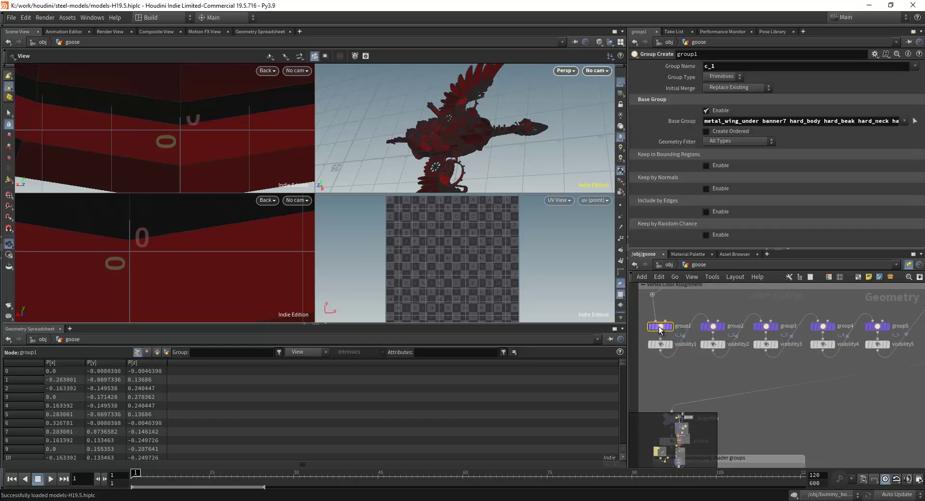
click(672, 313)
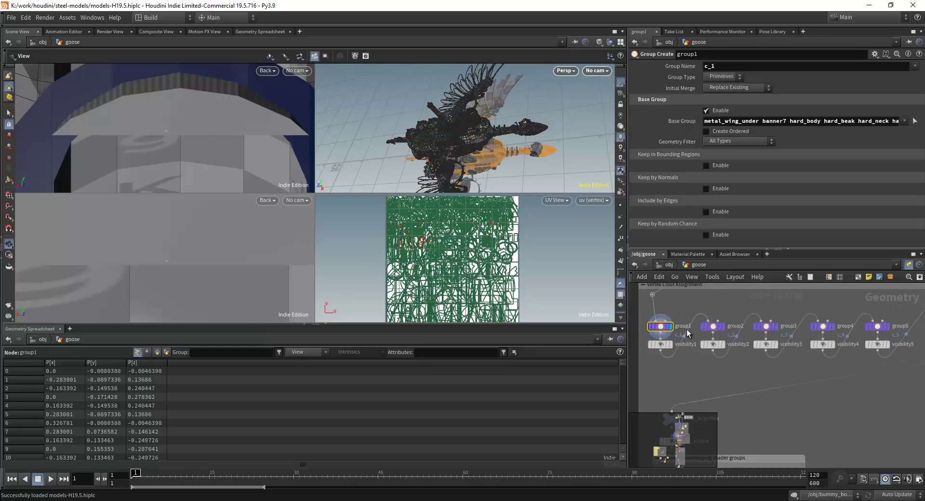
Clear the black template wireframe overlay so only the group1 geometry is displayed.
scroll(770, 385, down, 5)
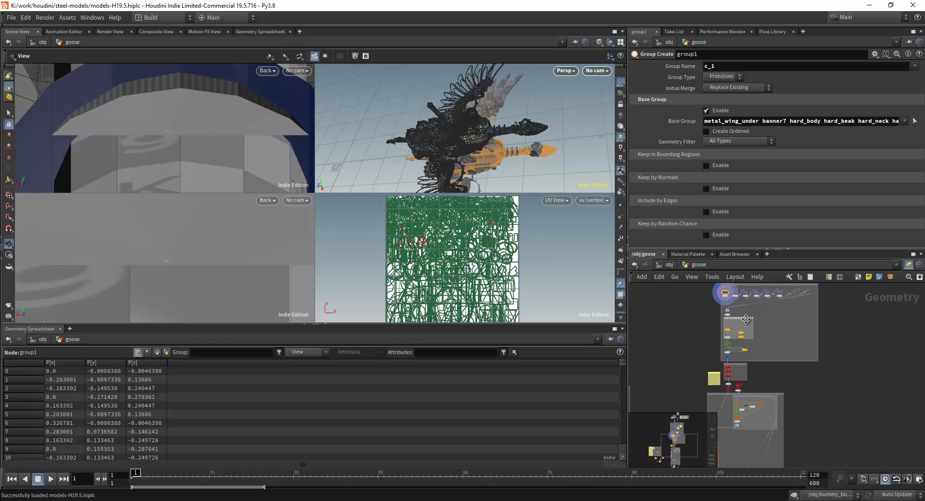
scroll(737, 327, up, 8)
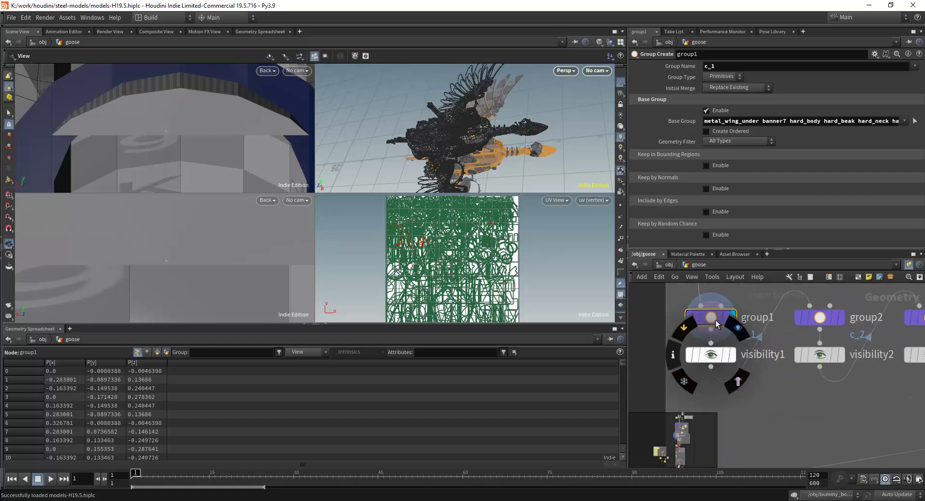
mouse_move(708, 306)
ctrl+click(735, 345)
click(742, 347)
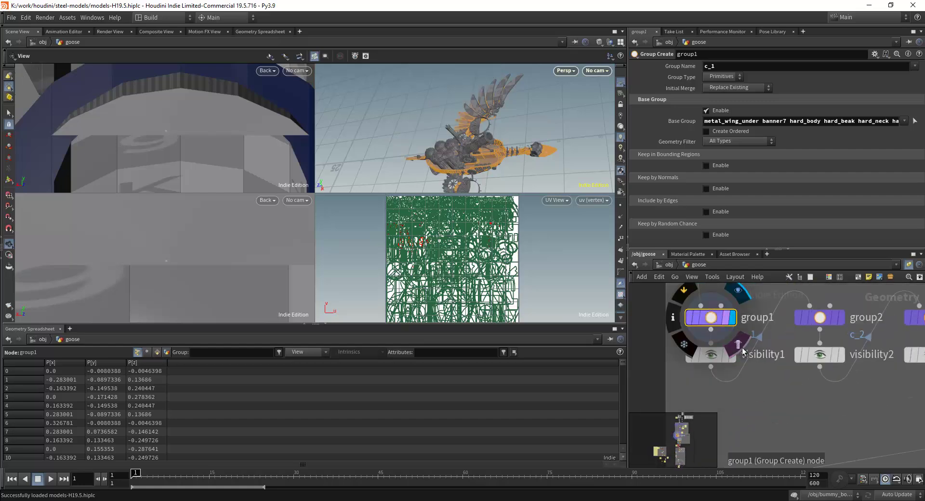
Inspect the base group entries of c_1 and the matching highlighted parts on the goose from several angles.
scroll(781, 388, down, 2)
drag(482, 159, 523, 109)
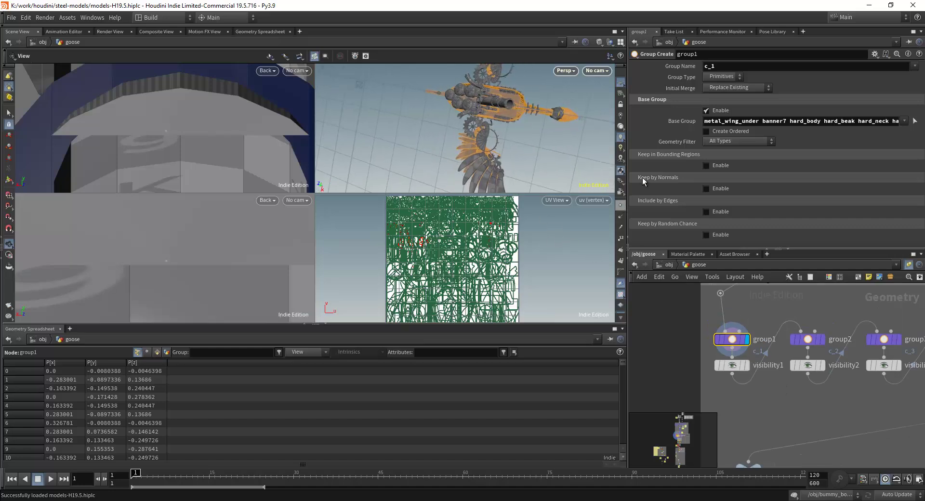
drag(779, 121, 774, 203)
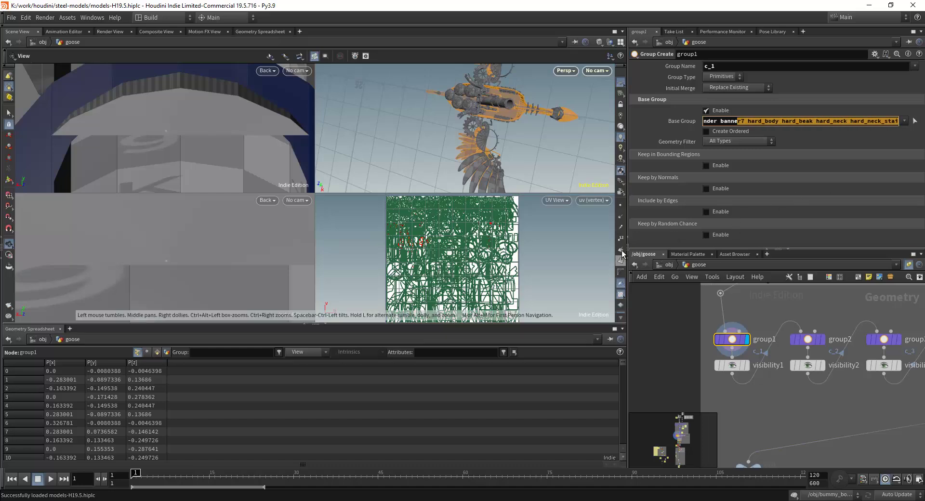
drag(538, 146, 476, 140)
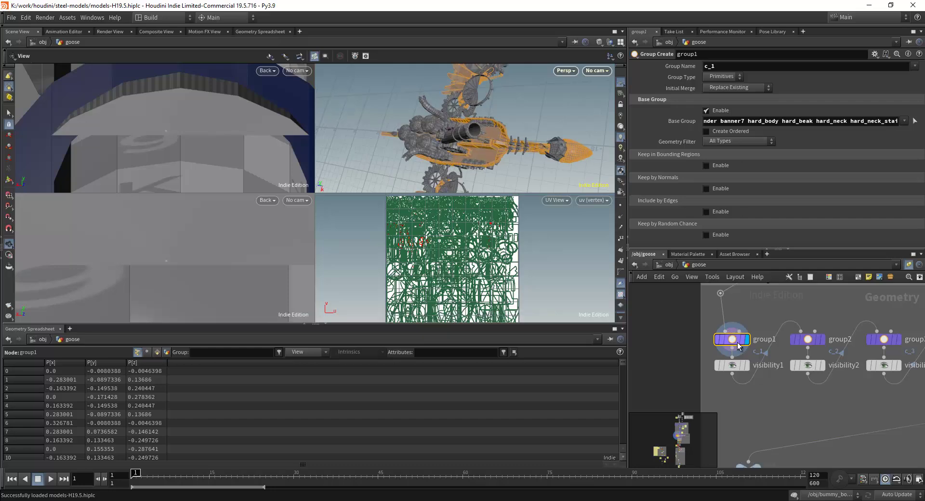
Compare the c_2 region of group2 with the c_1 region of group1 by displaying the two nodes alternately.
scroll(731, 351, down, 2)
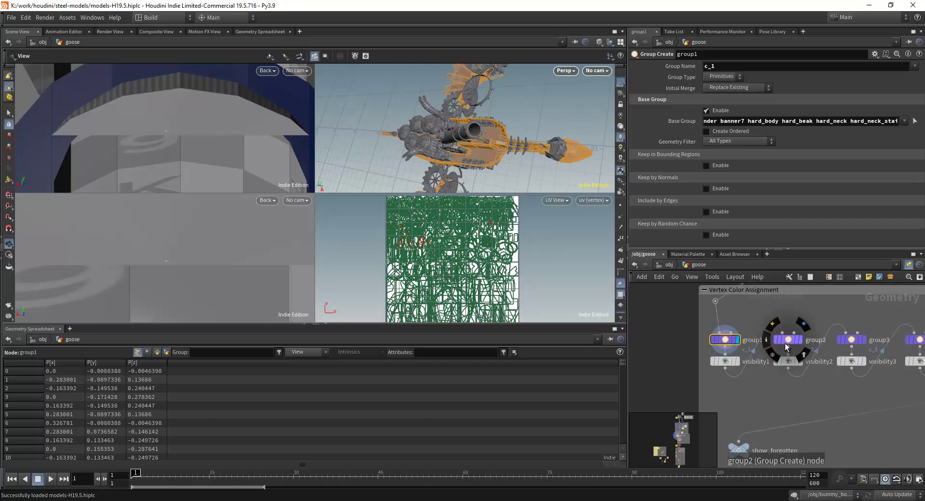
click(789, 339)
drag(496, 154, 476, 147)
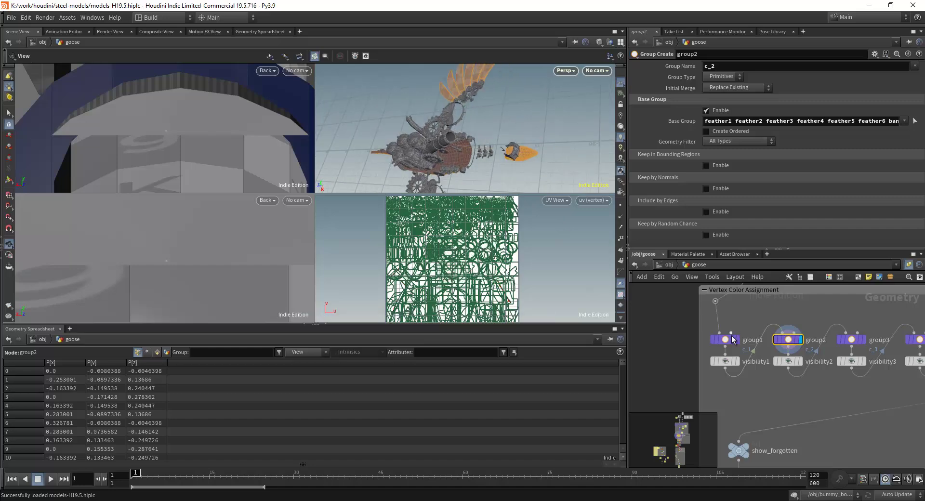
mouse_move(731, 336)
click(741, 319)
click(726, 341)
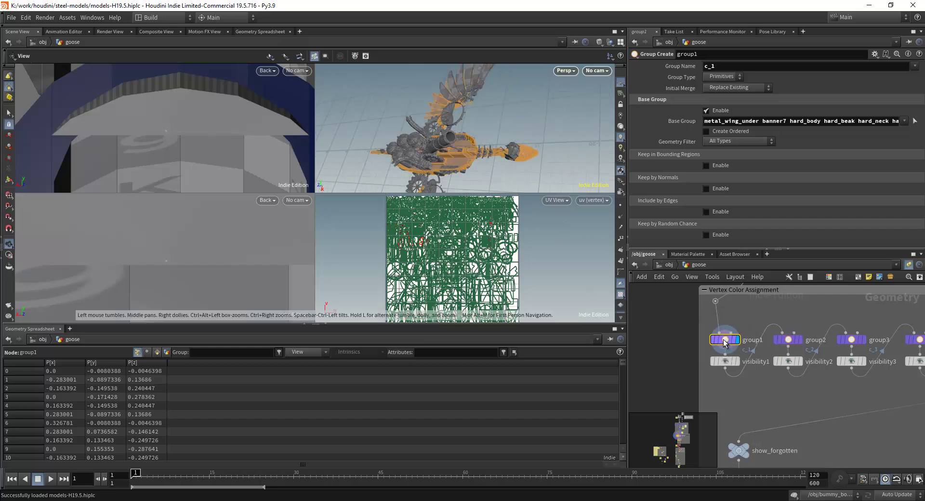
click(789, 341)
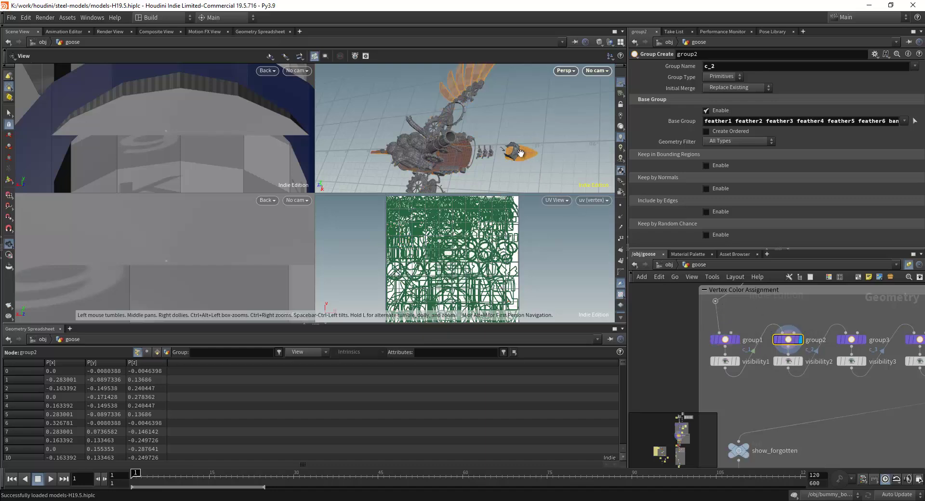
drag(452, 173, 448, 133)
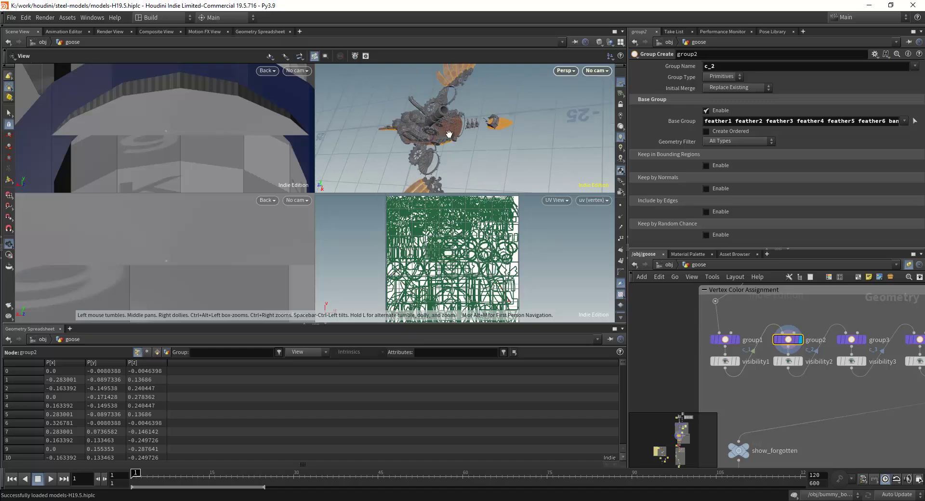
Display group3, group4, group5 and group6 in turn to inspect the remaining color regions of the goose.
middle_drag(802, 314, 752, 309)
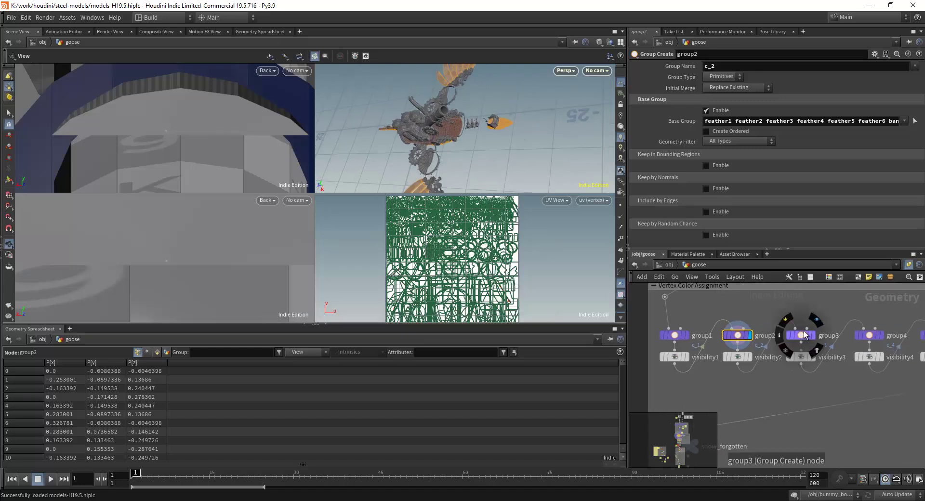
click(813, 321)
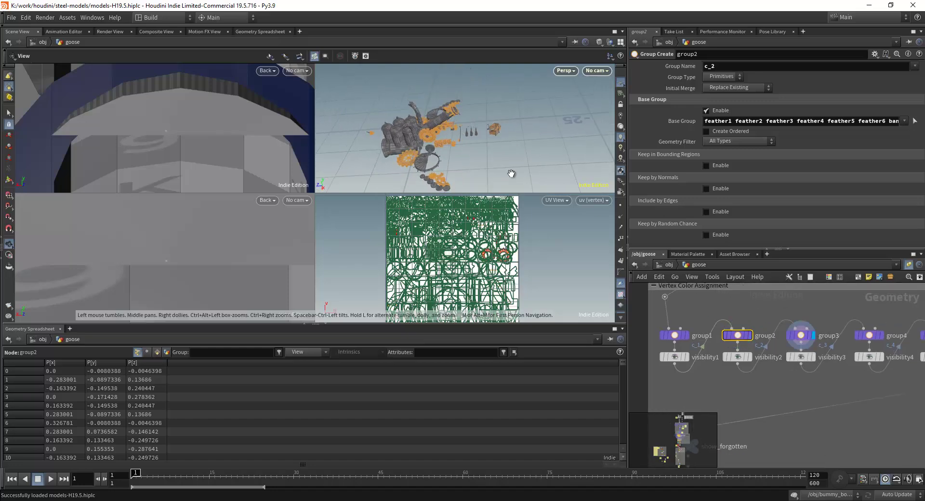
middle_drag(840, 324, 755, 320)
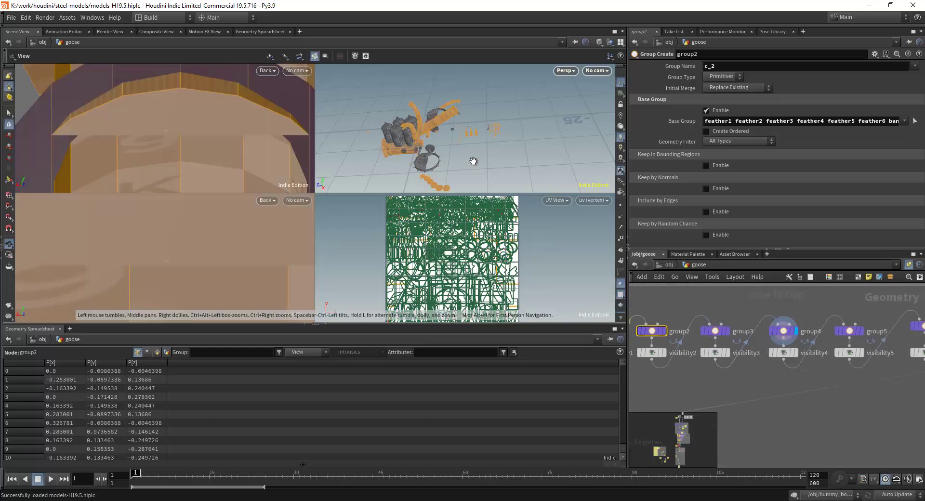
middle_drag(847, 325, 767, 324)
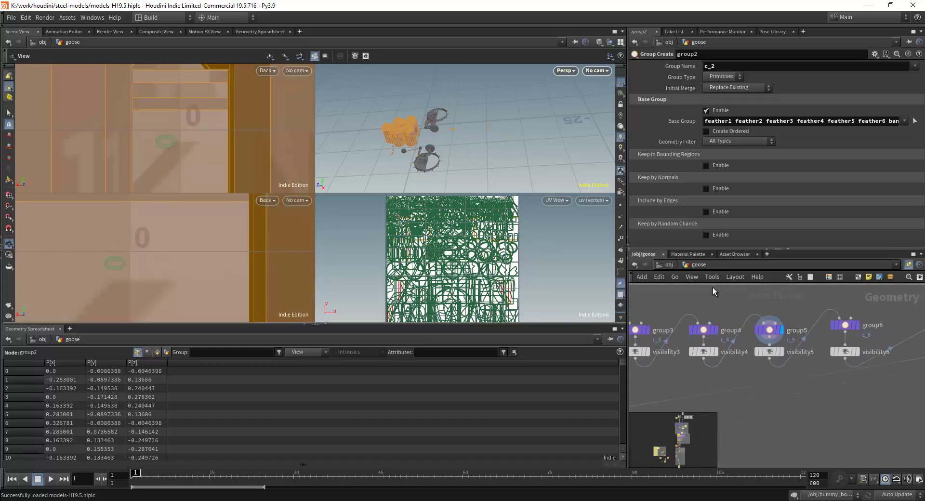
middle_drag(861, 316, 759, 310)
click(758, 309)
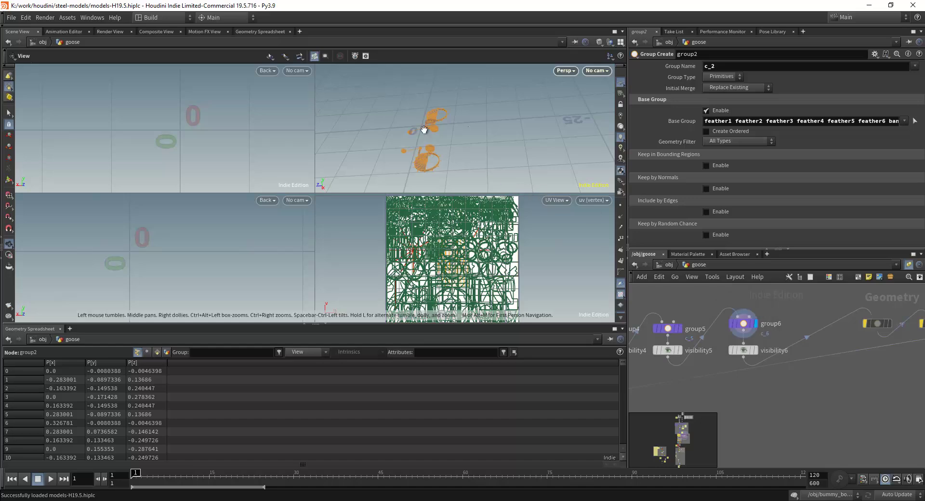
Turn on the group list overlay in the viewports and browse the goose's group entries.
scroll(702, 293, down, 6)
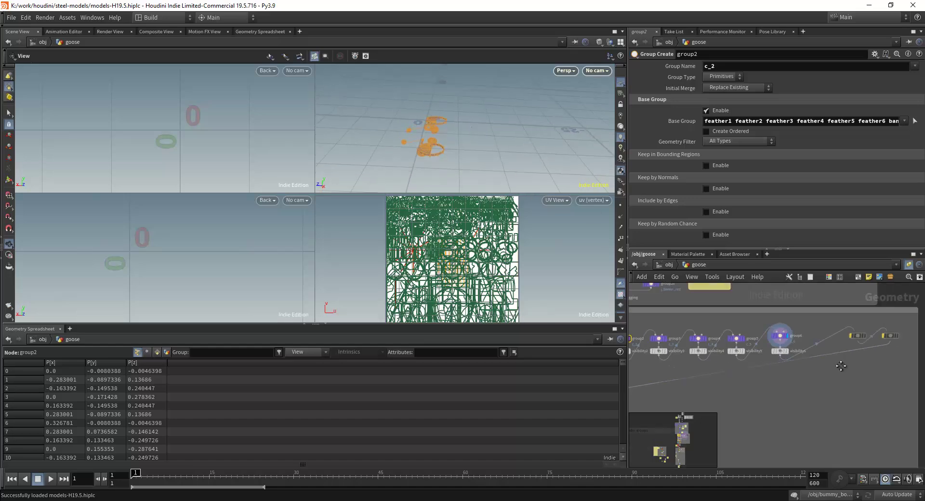
middle_drag(817, 319, 787, 380)
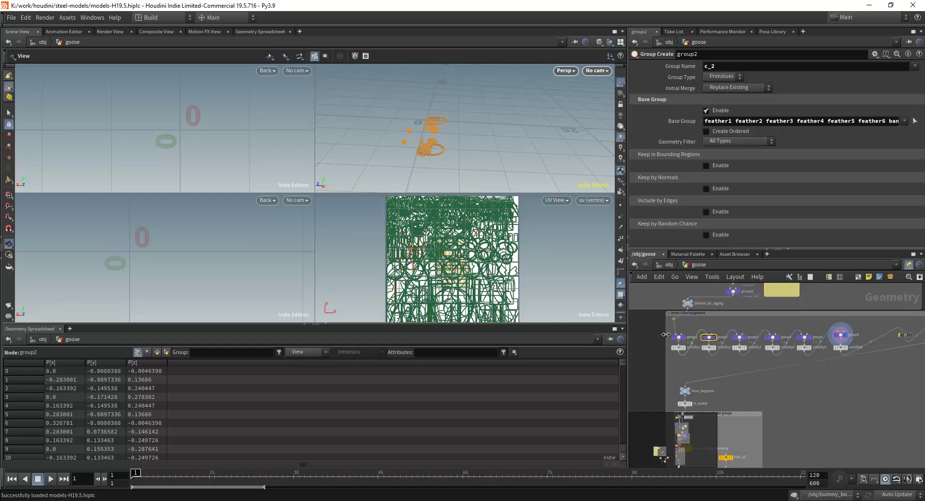
scroll(623, 145, down, 4)
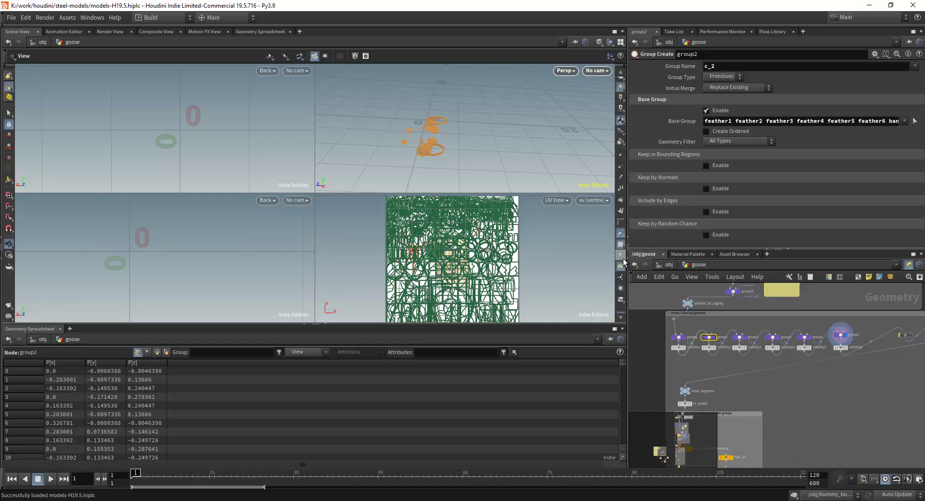
middle_drag(654, 331, 658, 354)
scroll(696, 367, down, 1)
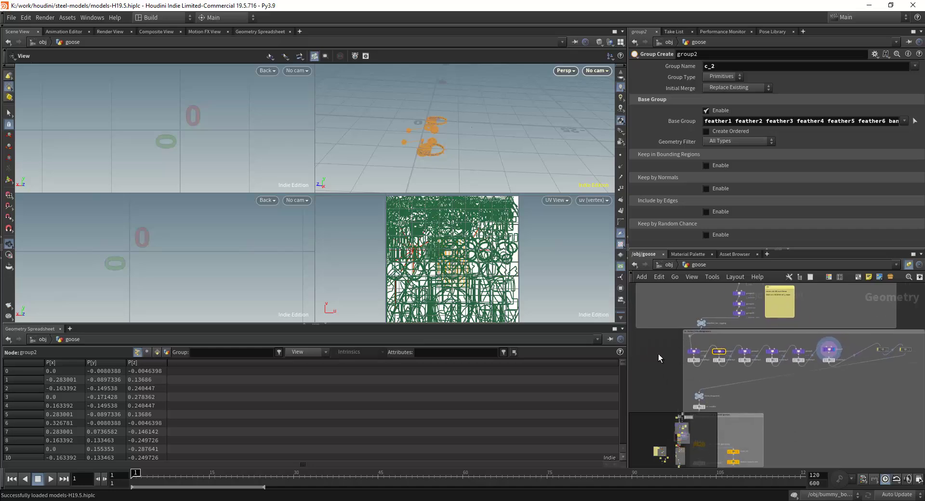
scroll(660, 348, up, 3)
scroll(660, 347, down, 2)
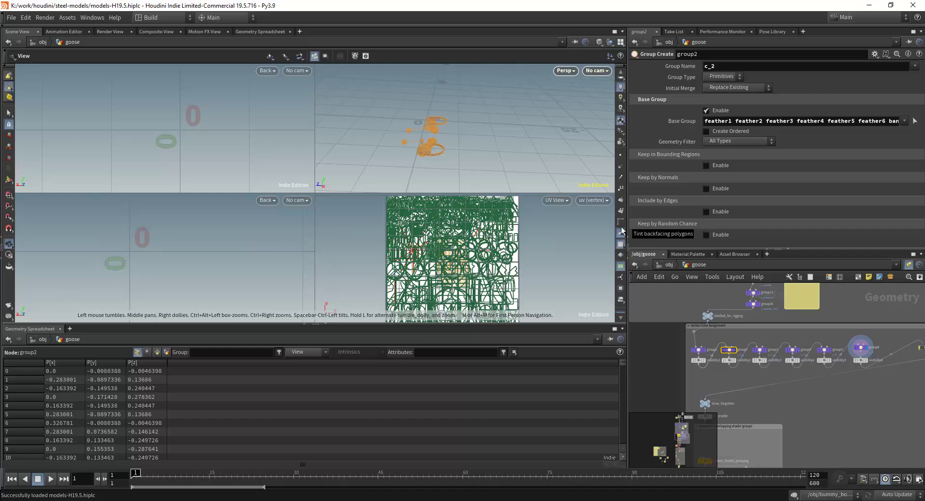
scroll(621, 241, down, 2)
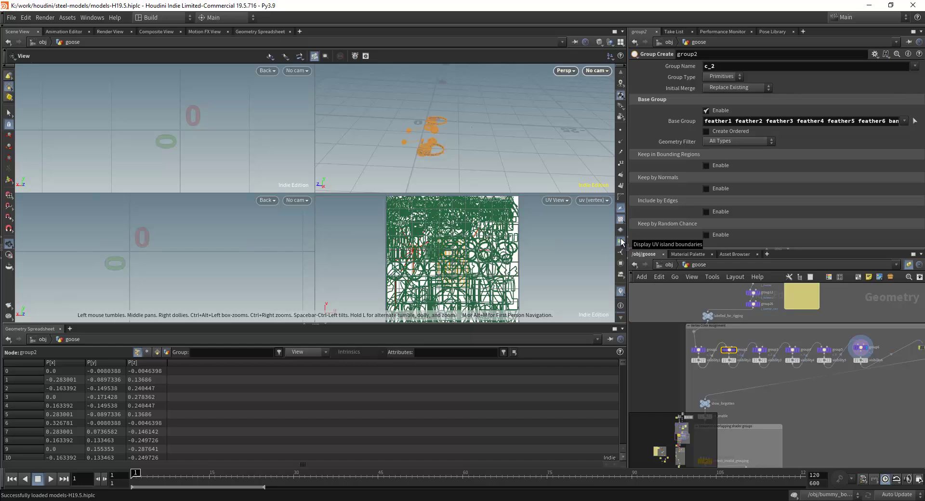
scroll(620, 253, down, 1)
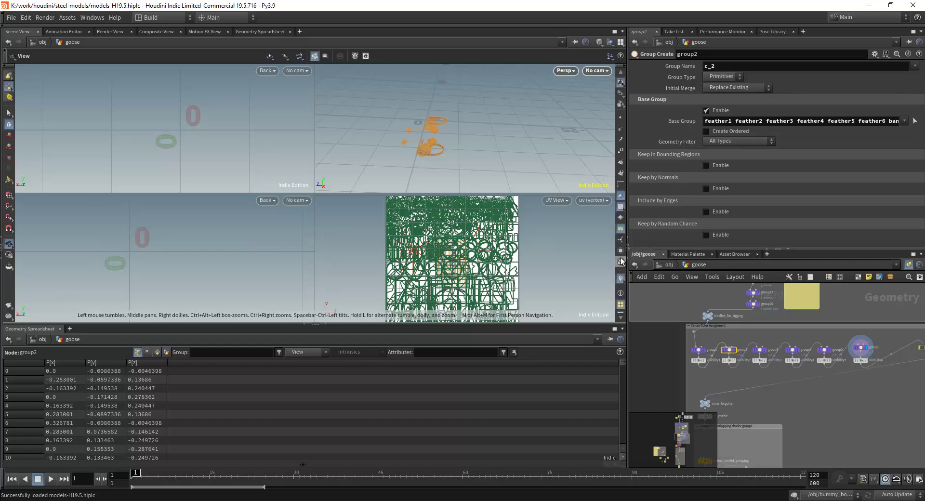
click(620, 251)
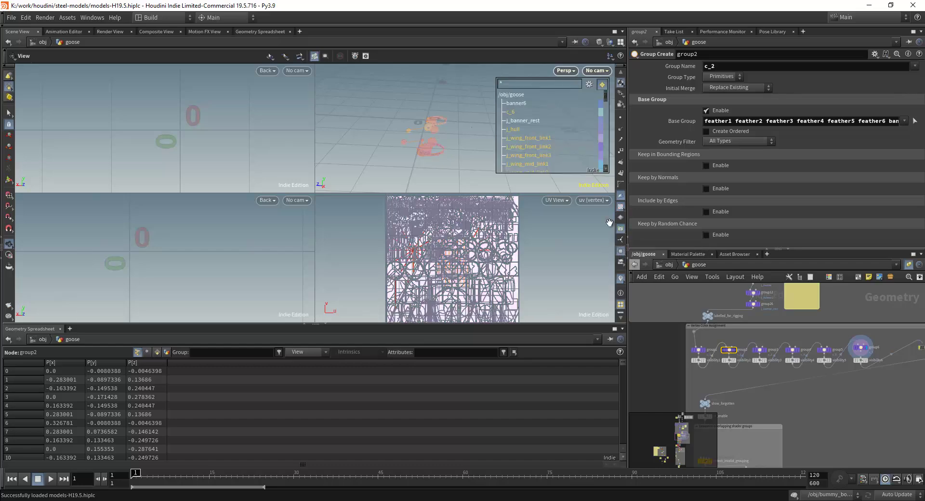
drag(605, 96, 605, 136)
scroll(715, 347, down, 4)
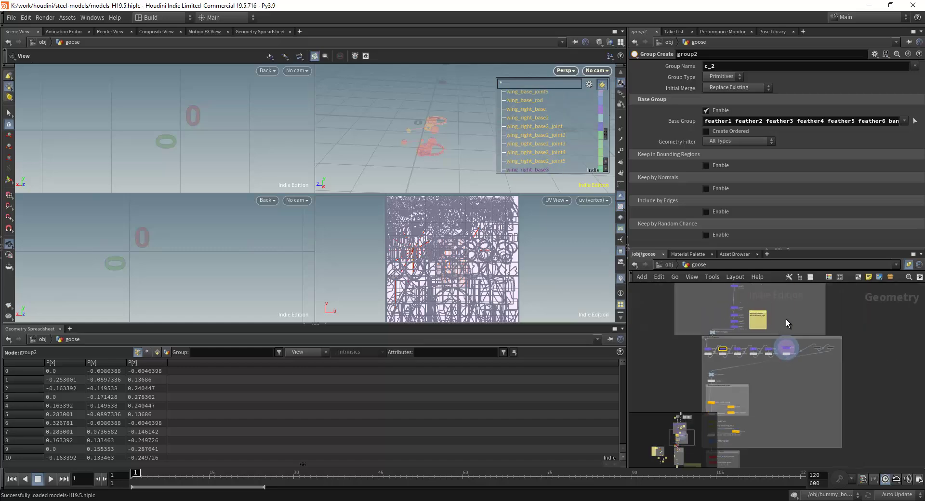